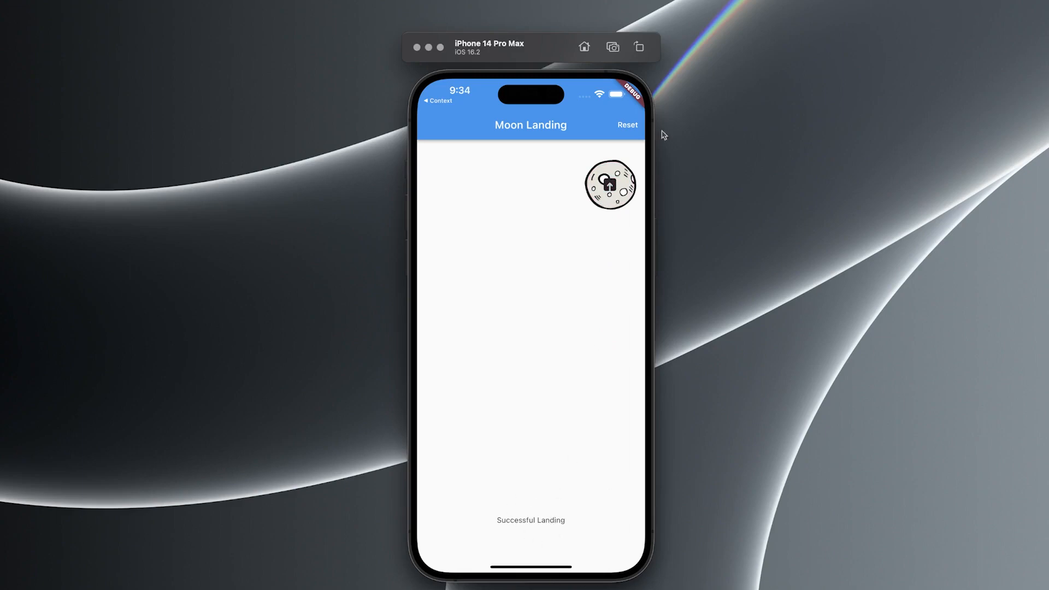
Step: Reset the Moon Landing demo app and trigger its lift-off button to watch the rocket animation
click(621, 132)
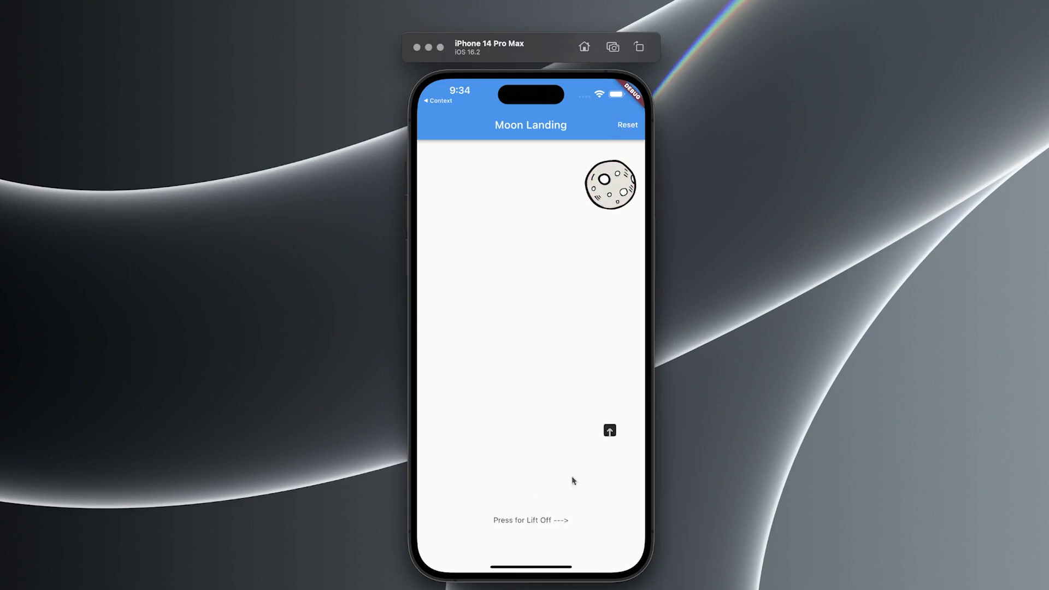
click(615, 524)
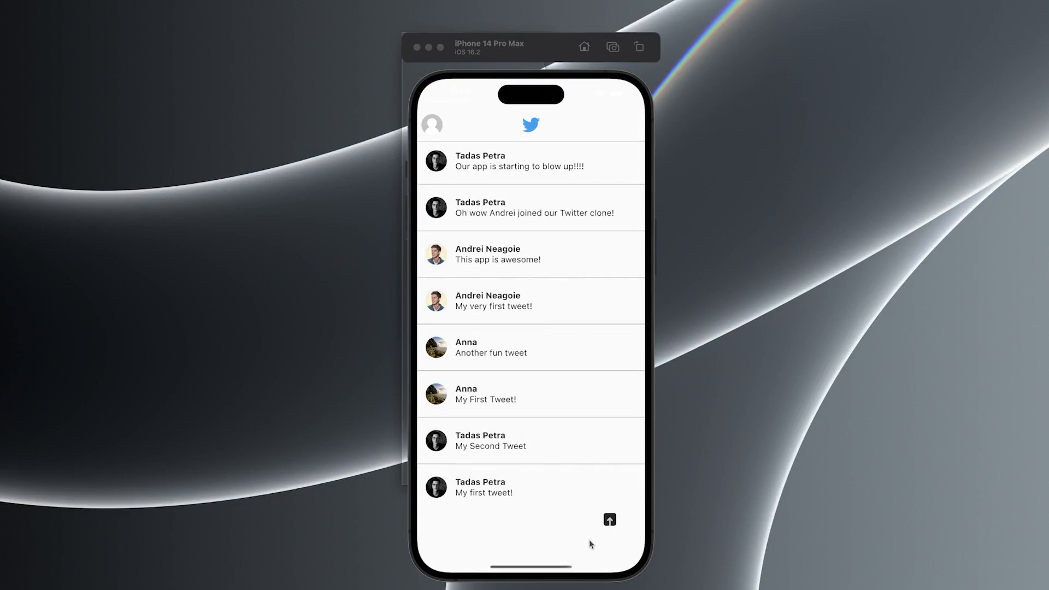
Step: In the Twitter clone, open the Post a Tweet screen with the rocket button and return to the feed several times
click(519, 196)
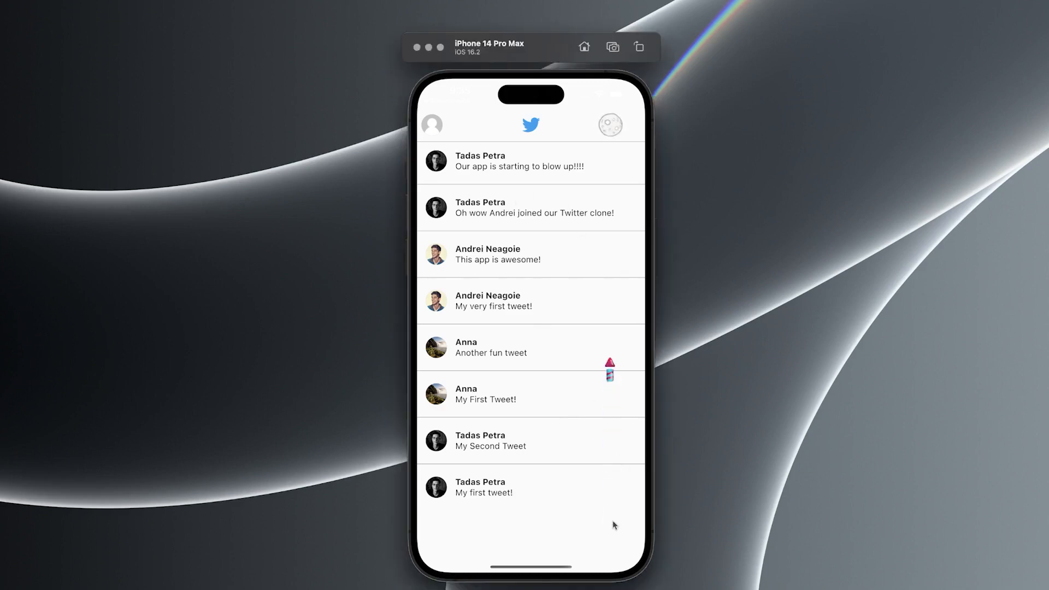
click(610, 125)
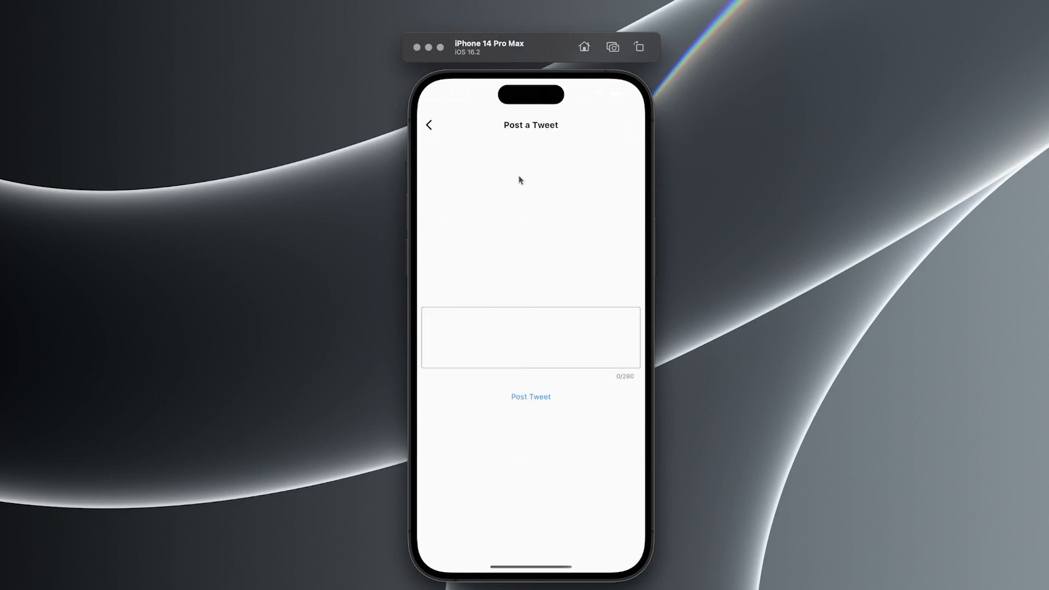
click(429, 125)
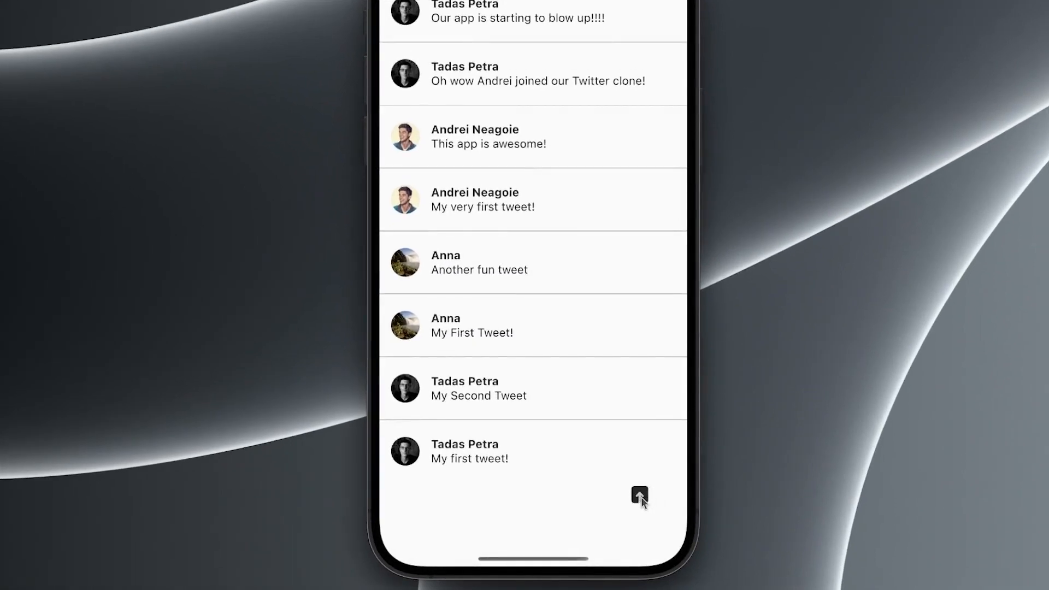
click(641, 498)
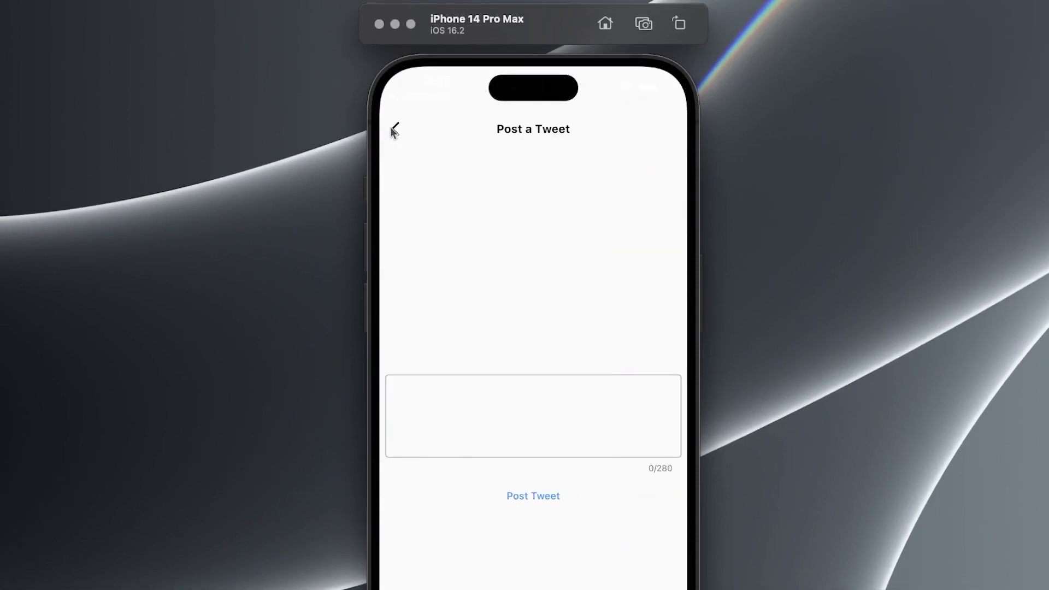
click(393, 130)
click(650, 514)
click(401, 131)
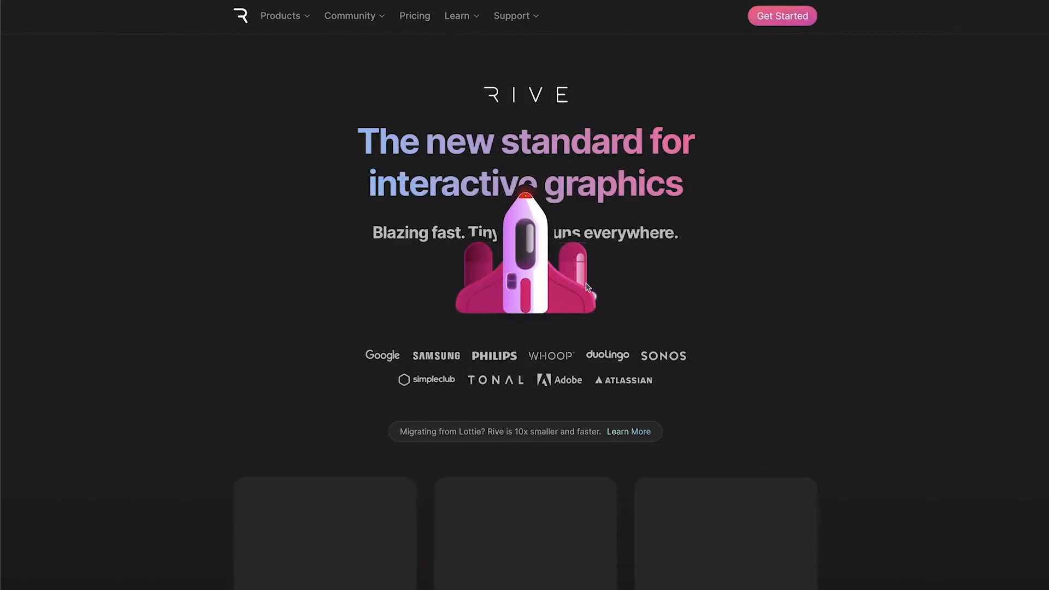
Step: Go from the Rive website's Community page into the Rive editor and open the rocket file from the drafts
click(587, 282)
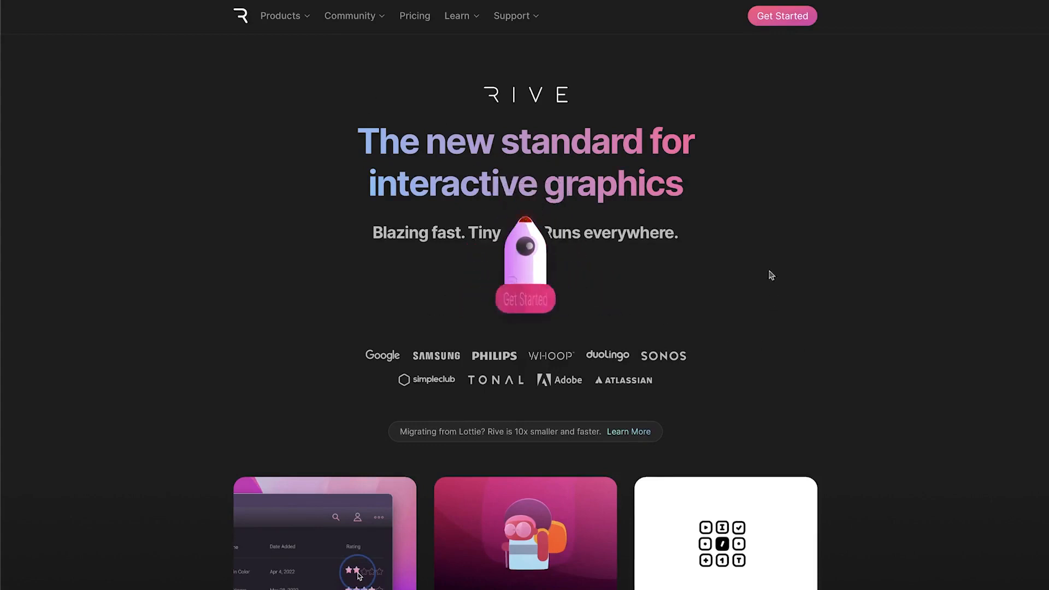
mouse_move(352, 13)
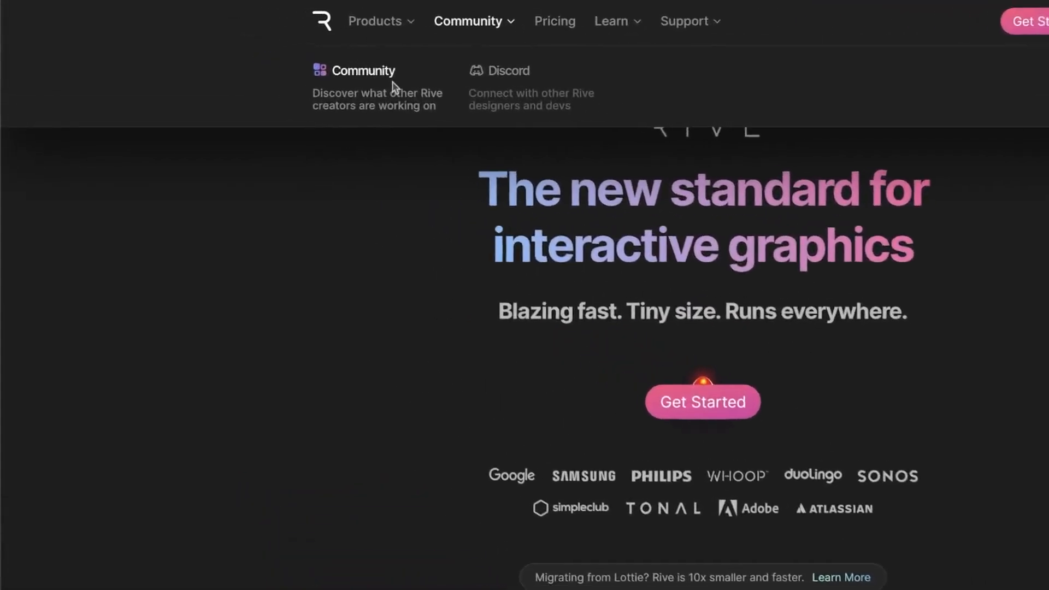
click(329, 70)
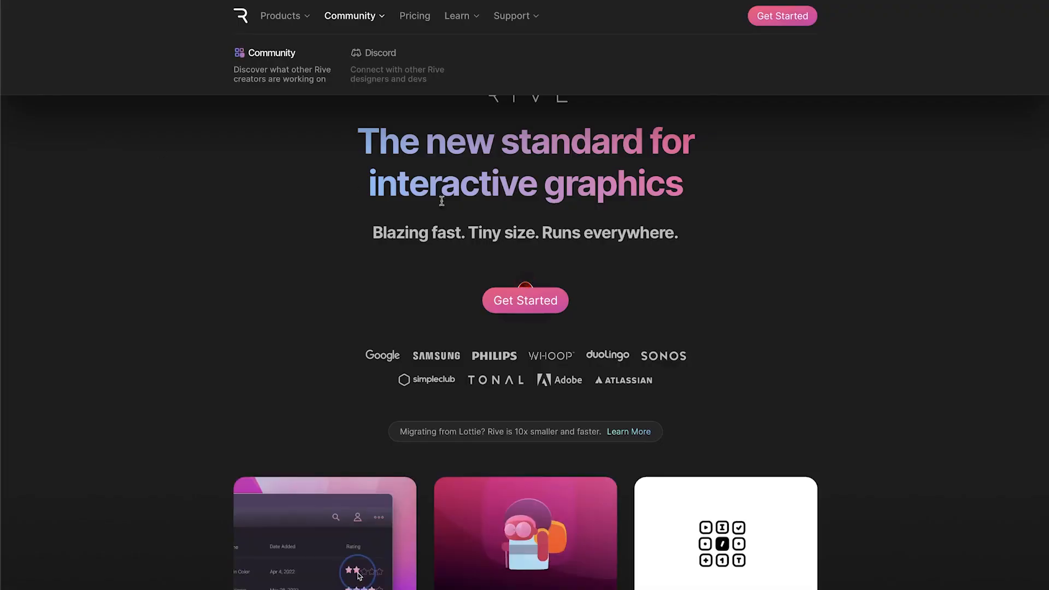
click(529, 304)
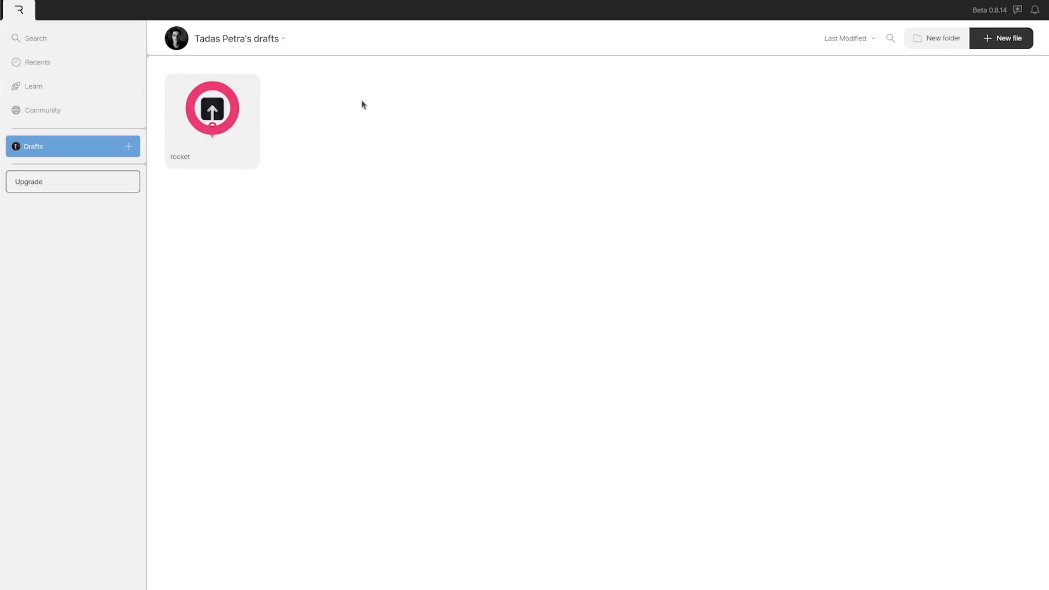
click(211, 159)
double_click(211, 158)
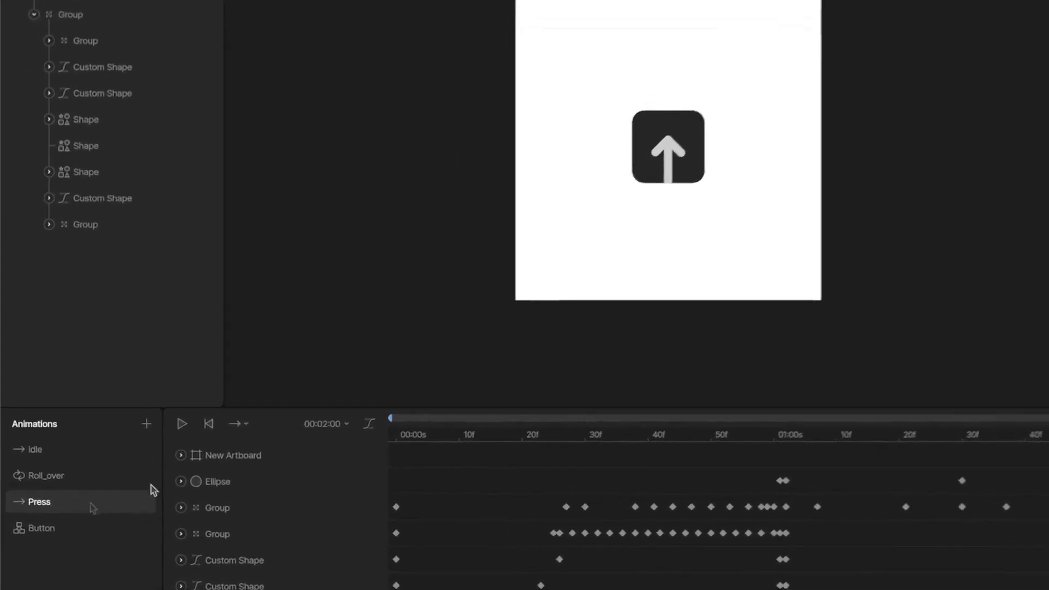
Step: Scrub through the Press animation timeline and switch the editor to Design mode
drag(483, 433, 773, 438)
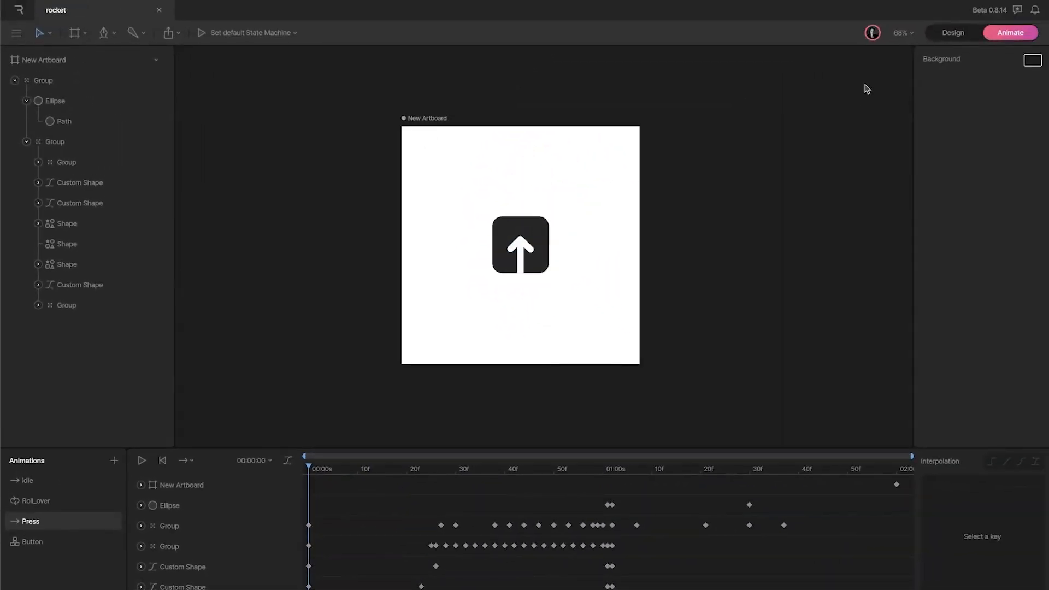
click(968, 39)
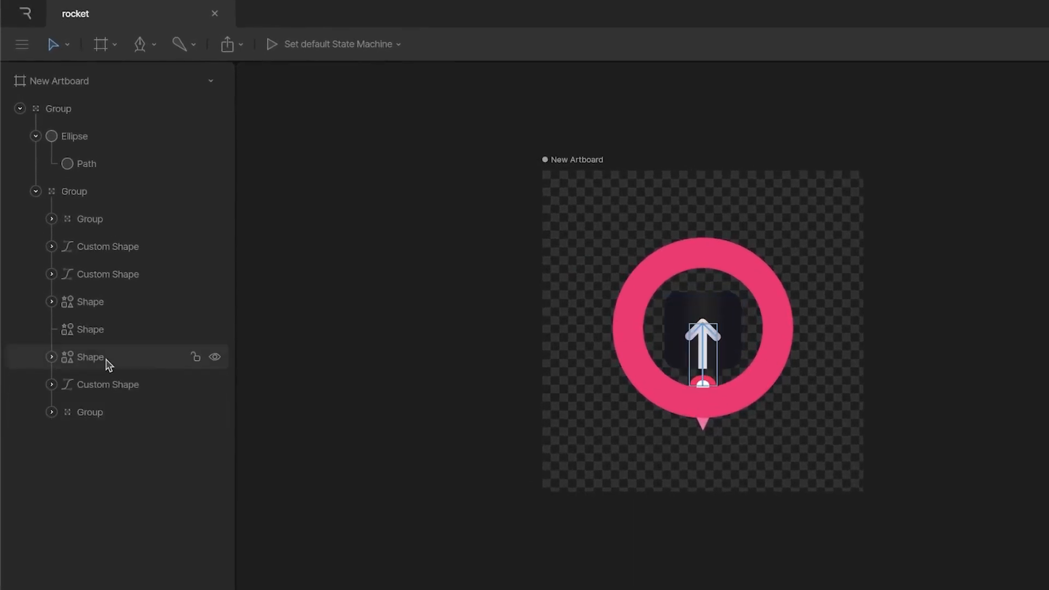
Step: Select a Path of the arrow shape and try rotating it on the canvas
click(86, 367)
click(52, 359)
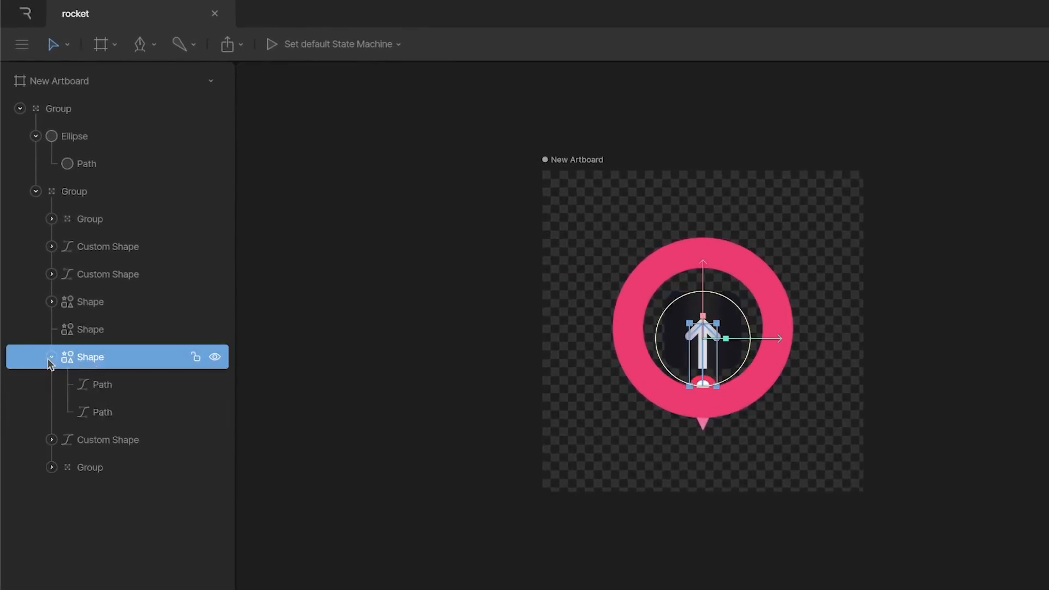
click(89, 387)
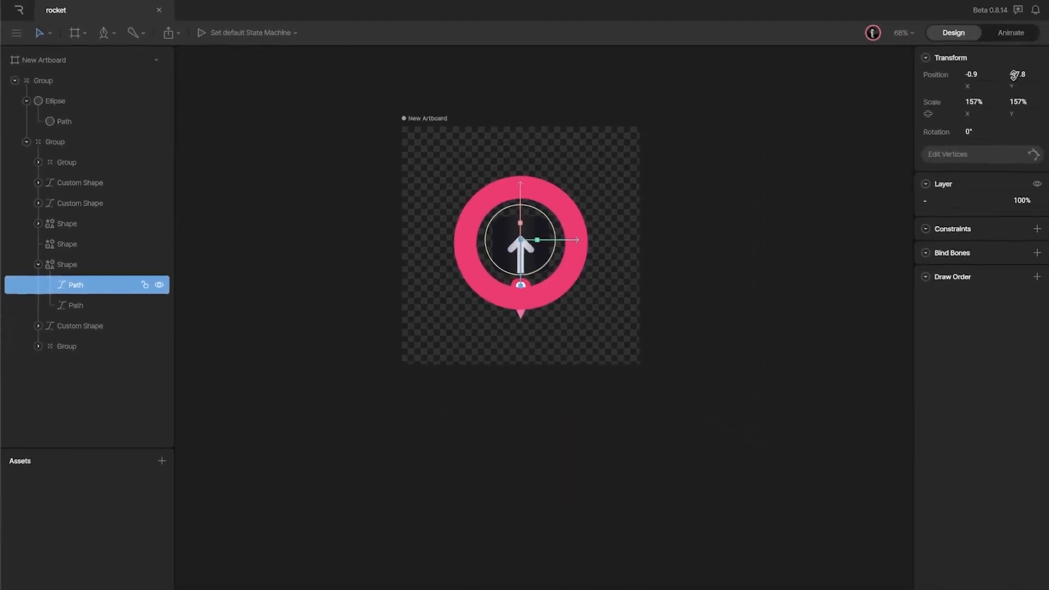
drag(1013, 75, 1017, 126)
click(82, 304)
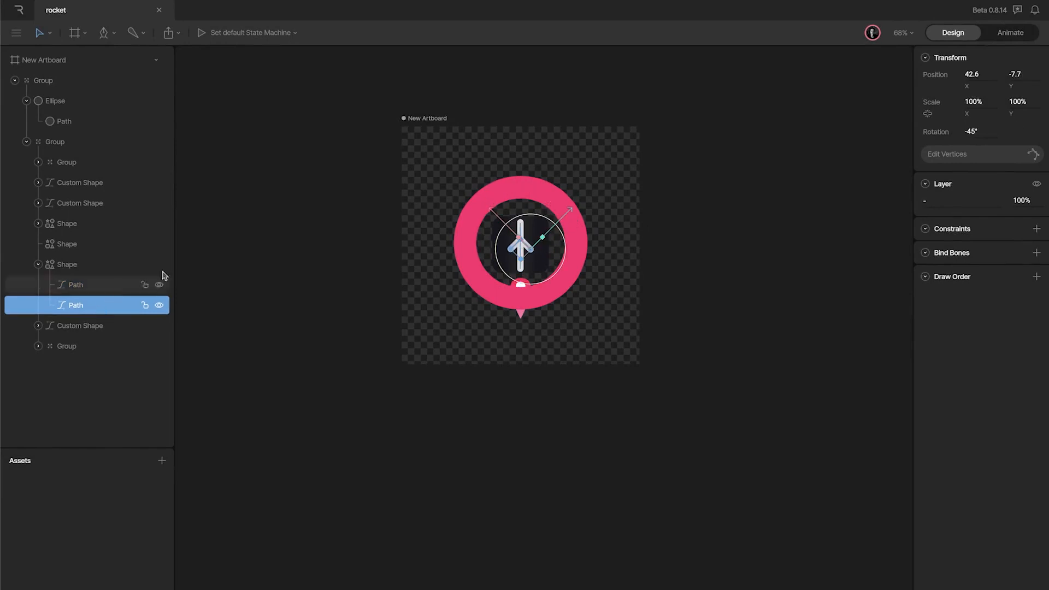
drag(511, 250, 506, 241)
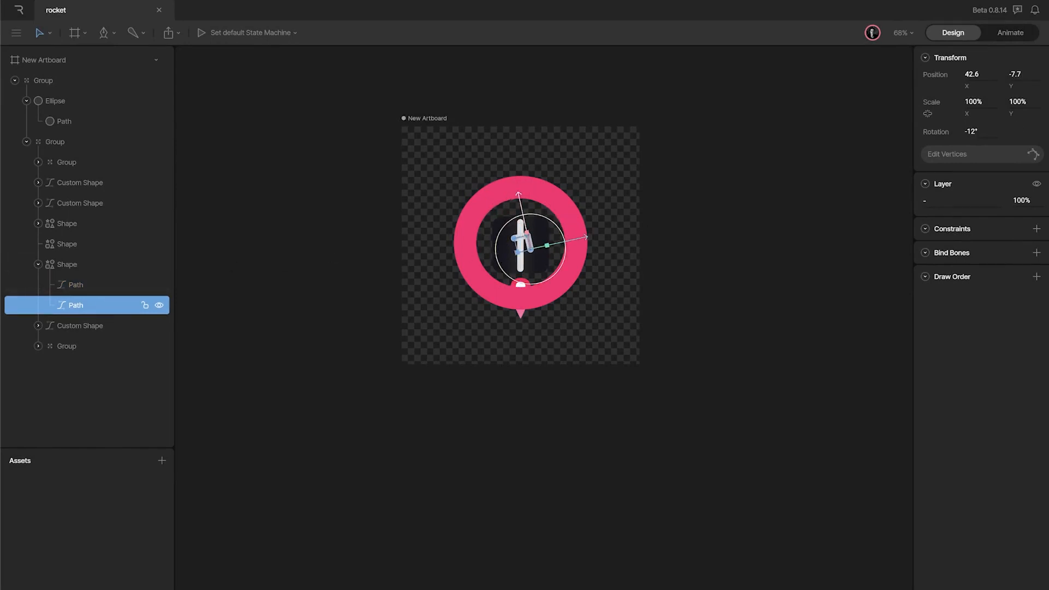
key(Delete)
click(89, 292)
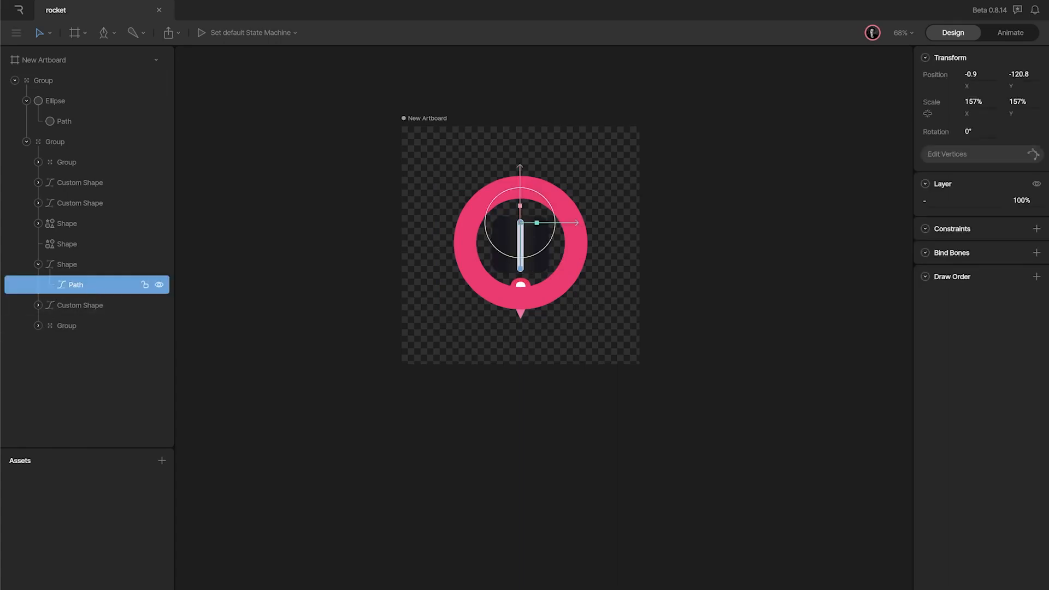
key(ctrl+z)
Step: Set the second Path's rotation in the arrow shape to 90°
click(99, 304)
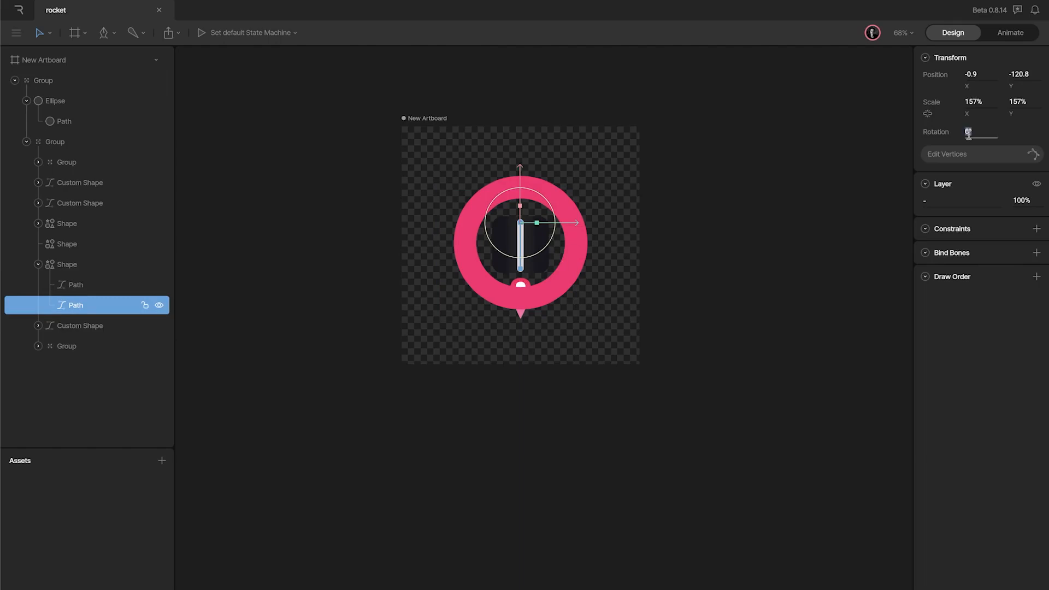
text(90)
key(Return)
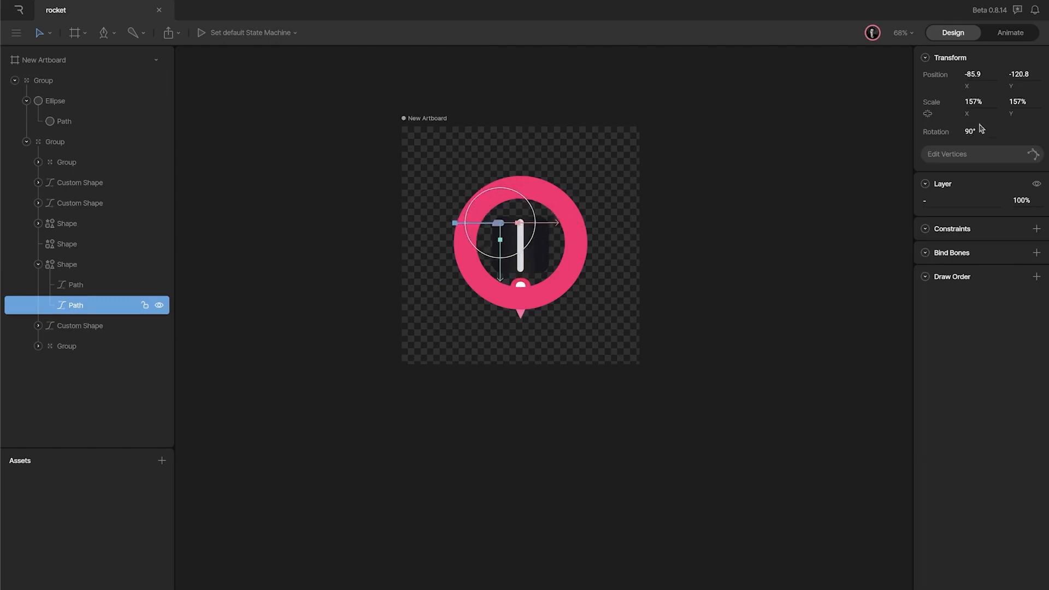
Step: Nudge the rotated bar into place so it crosses the vertical bar as a plus sign
key(shift+Right)
key(shift+Right)
key(shift+Right)
key(shift+Right)
key(shift+Right)
key(shift+Right)
key(shift+Right)
key(shift+Right)
key(shift+Right)
key(Left)
key(Left)
key(Left)
key(Left)
key(Left)
key(Left)
key(Left)
key(Left)
key(Left)
key(Left)
key(Left)
key(shift+Up)
key(shift+Up)
key(Down)
key(Down)
key(Left)
key(Left)
drag(1007, 56, 999, 15)
click(668, 339)
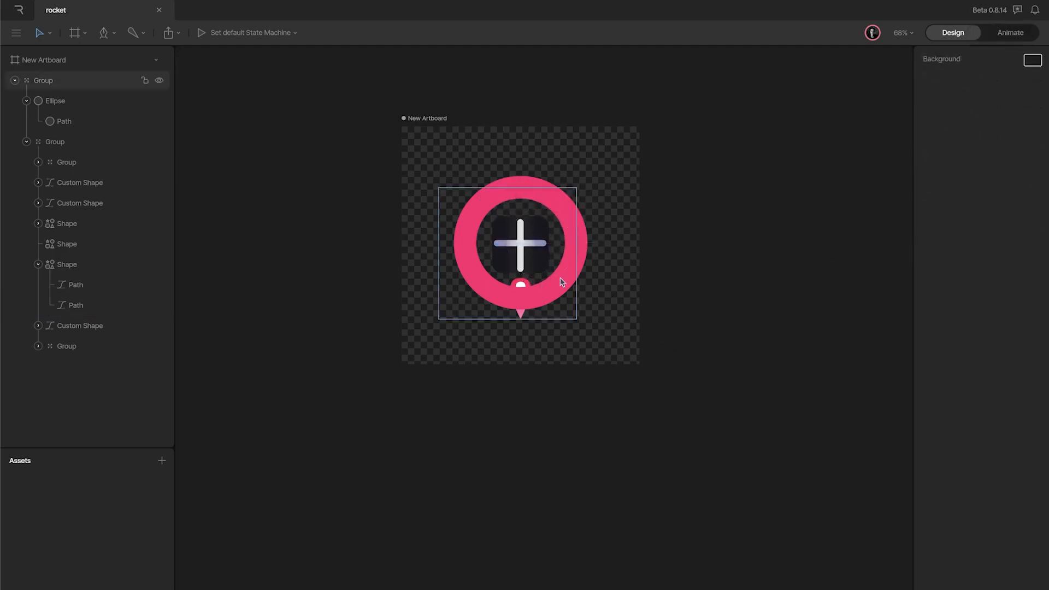
Step: Inspect the plus sign's paths and the background shapes on the zoomed-in canvas
click(88, 305)
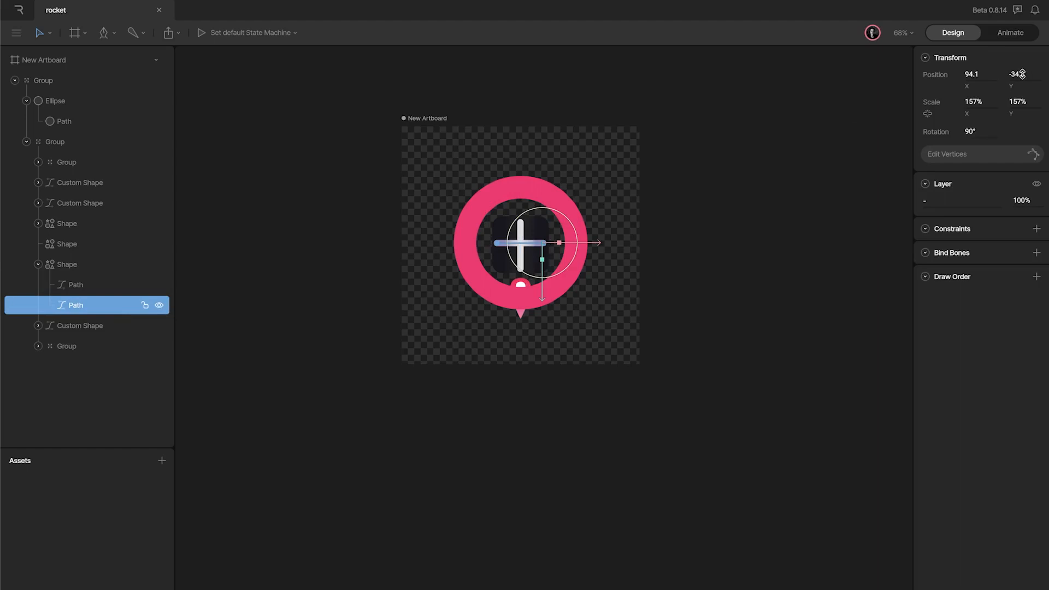
mouse_move(1022, 73)
mouse_down()
mouse_move(1025, 87)
mouse_move(1020, 73)
mouse_up()
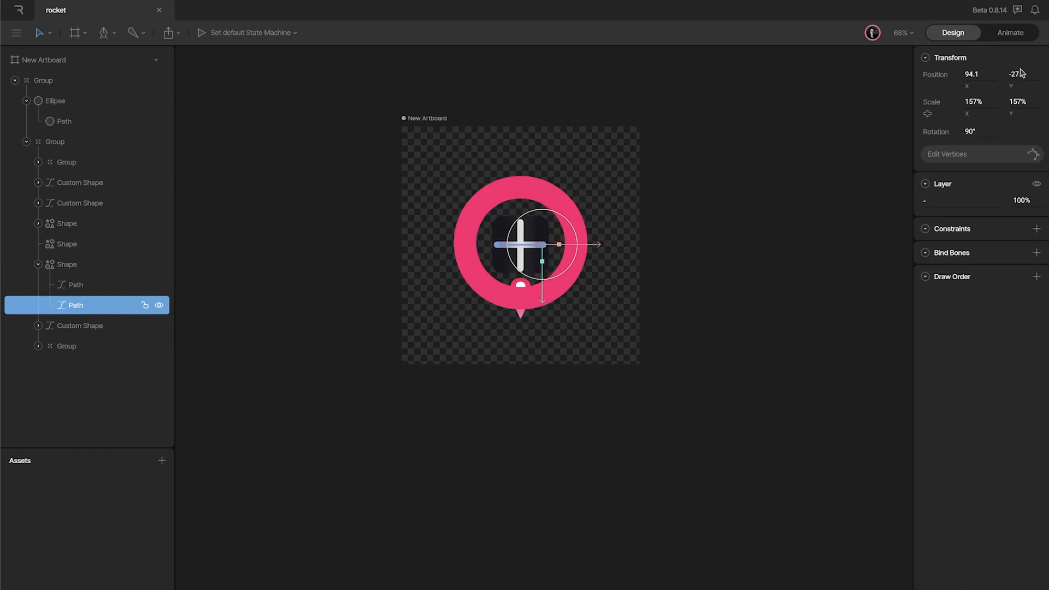
click(74, 326)
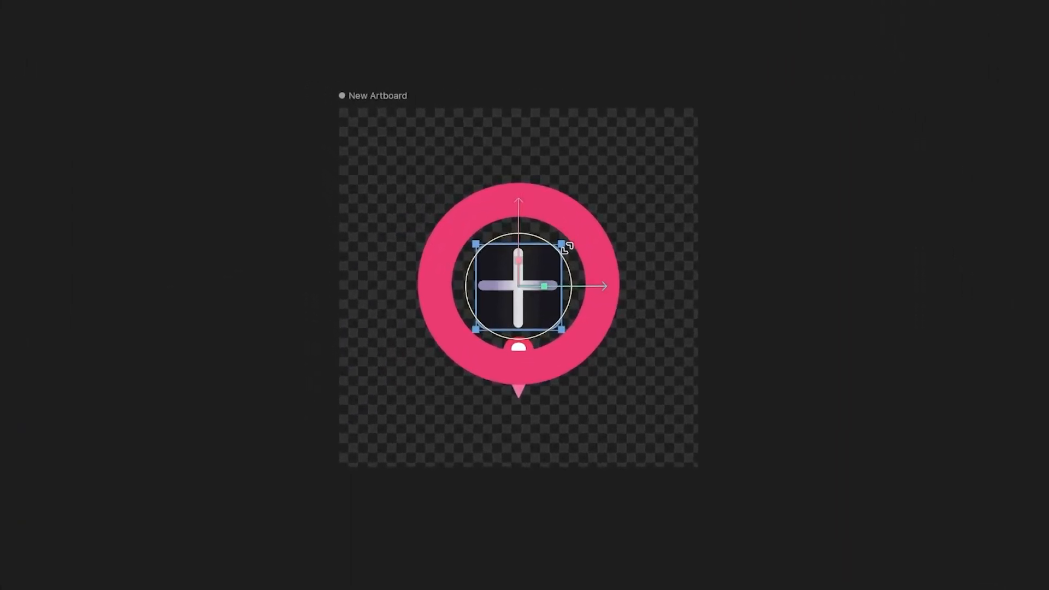
drag(568, 246, 597, 224)
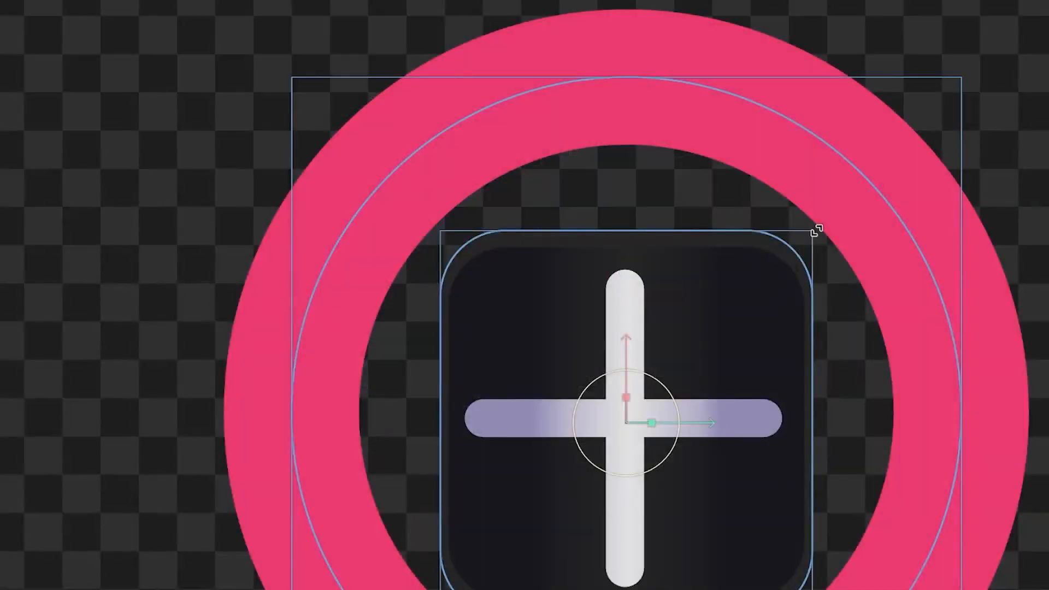
drag(817, 231, 857, 199)
click(752, 307)
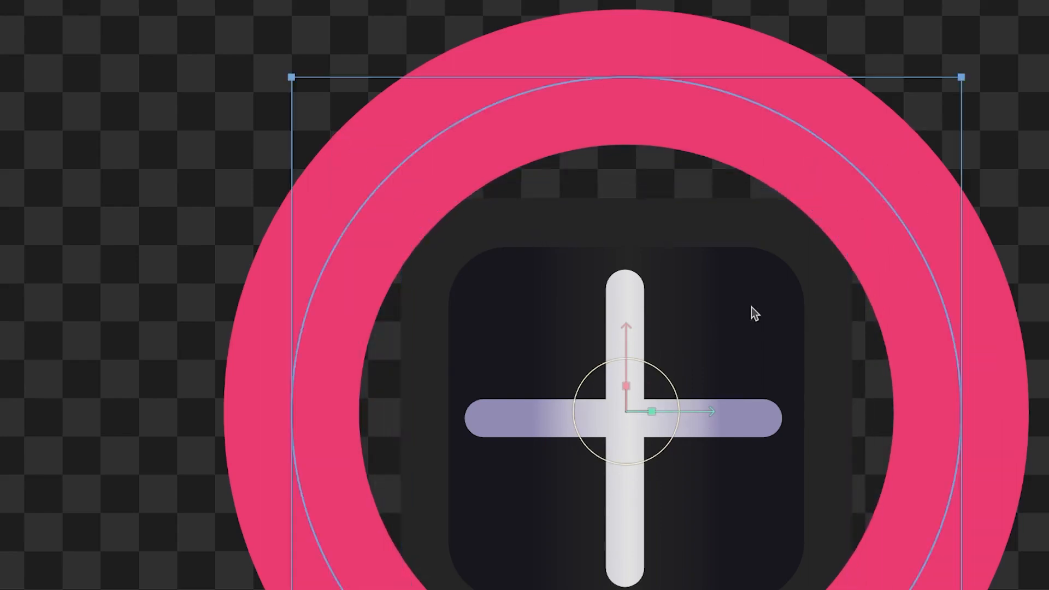
click(627, 440)
click(626, 585)
click(7, 257)
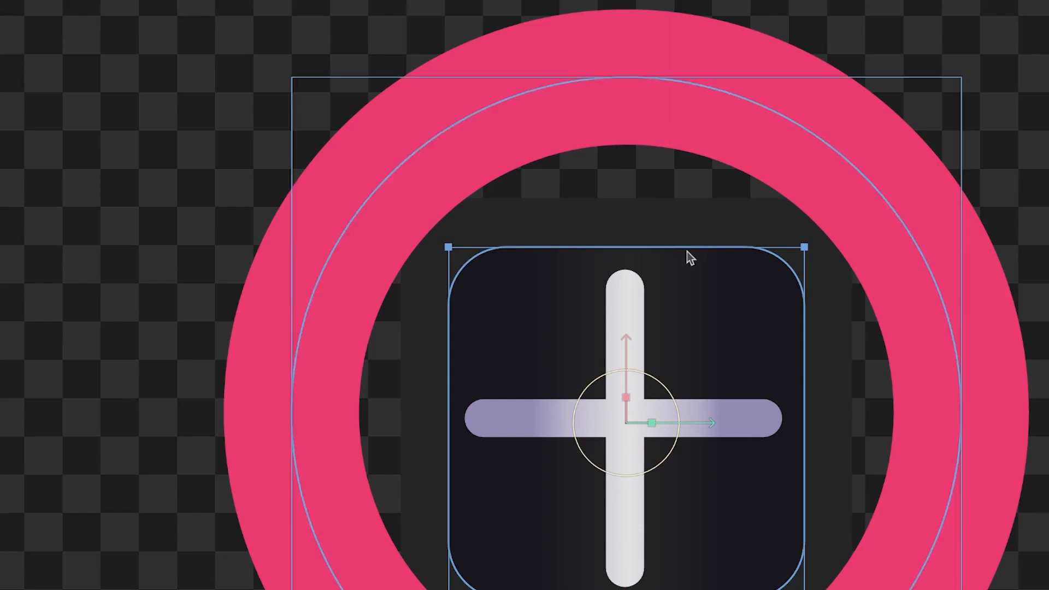
drag(804, 247, 852, 203)
click(1023, 131)
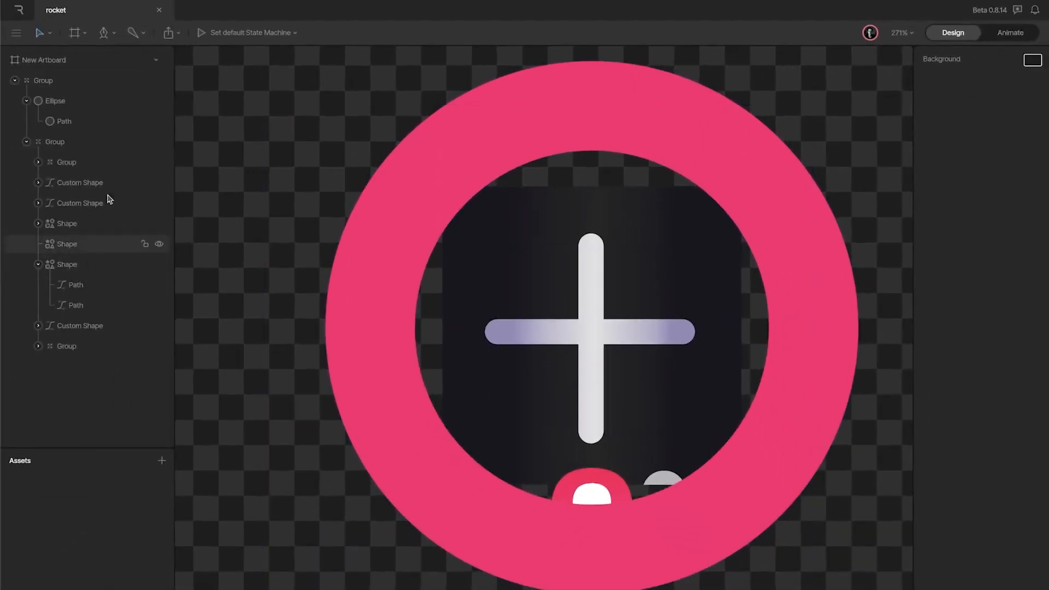
Step: Change the fill of the background Custom Shape behind the plus sign to blue 0097FF
click(94, 163)
click(83, 203)
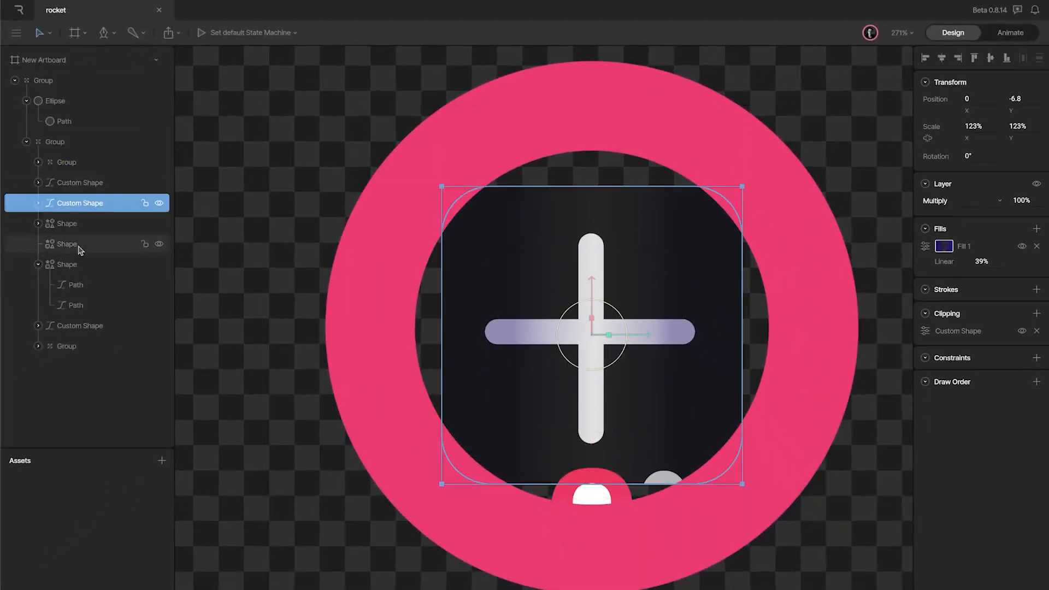
click(82, 265)
click(84, 327)
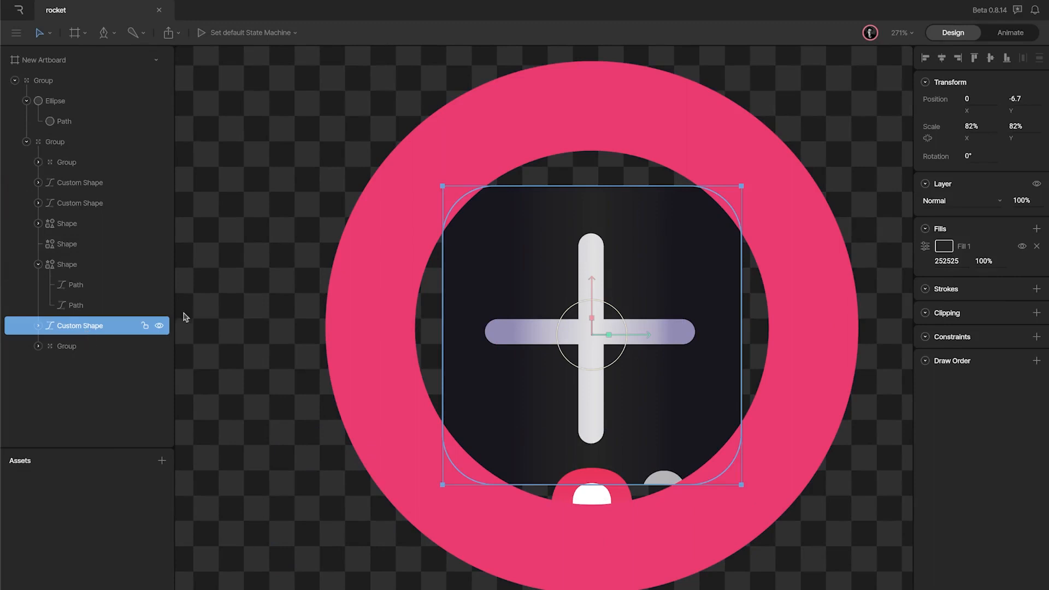
click(947, 247)
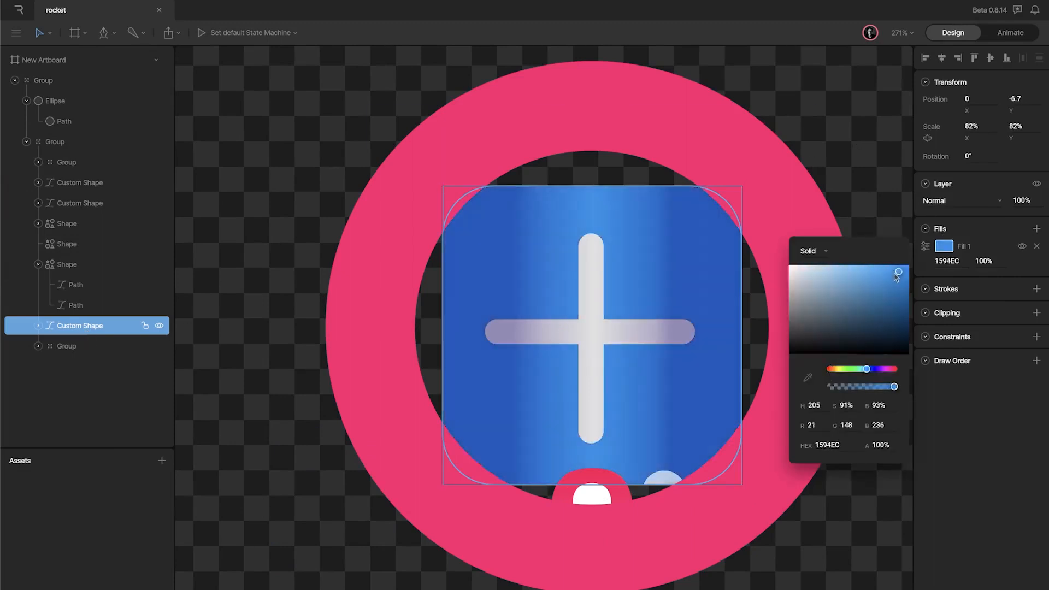
drag(894, 275, 911, 269)
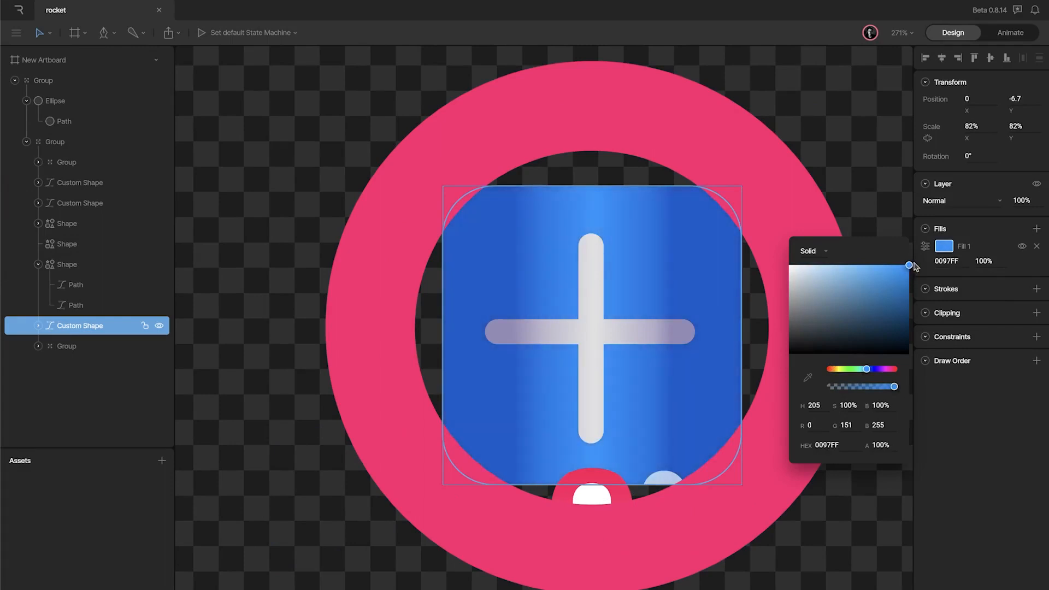
click(847, 186)
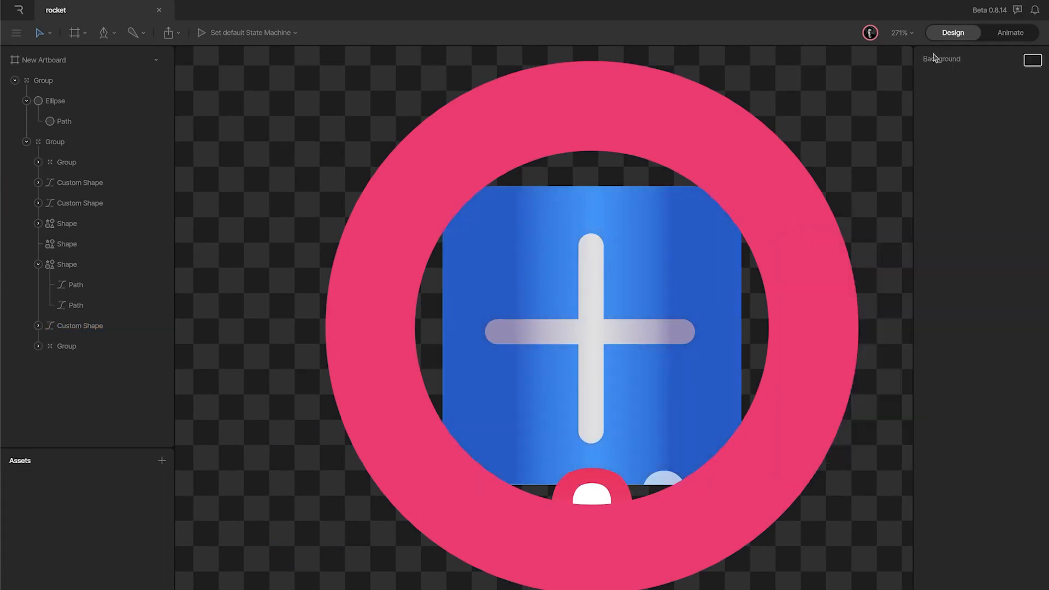
Step: In Animate mode, scale the blue button shape down to about 67%
click(1029, 36)
drag(678, 393, 674, 381)
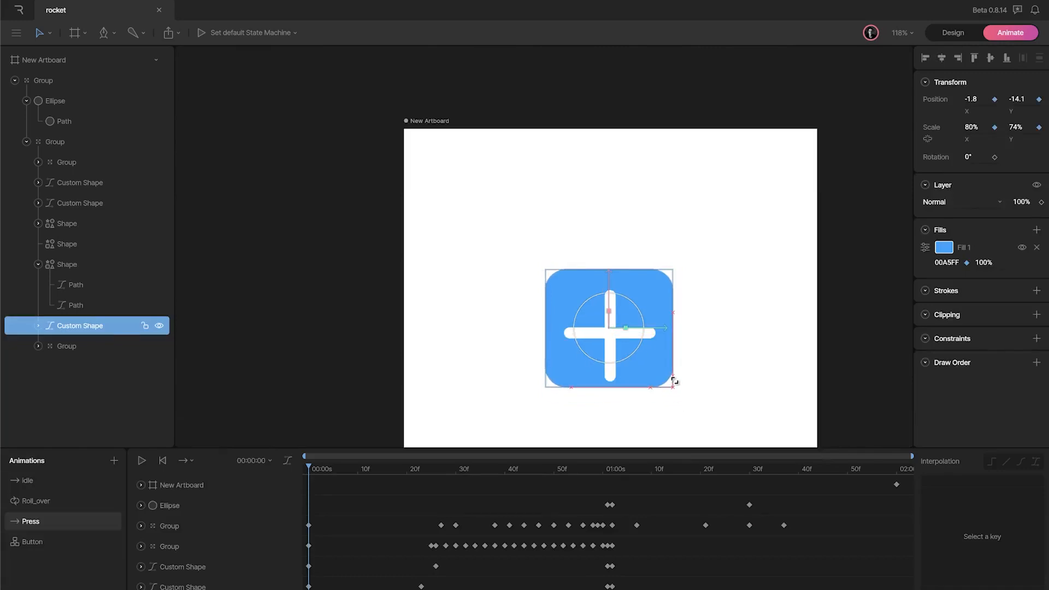
key(ctrl+z)
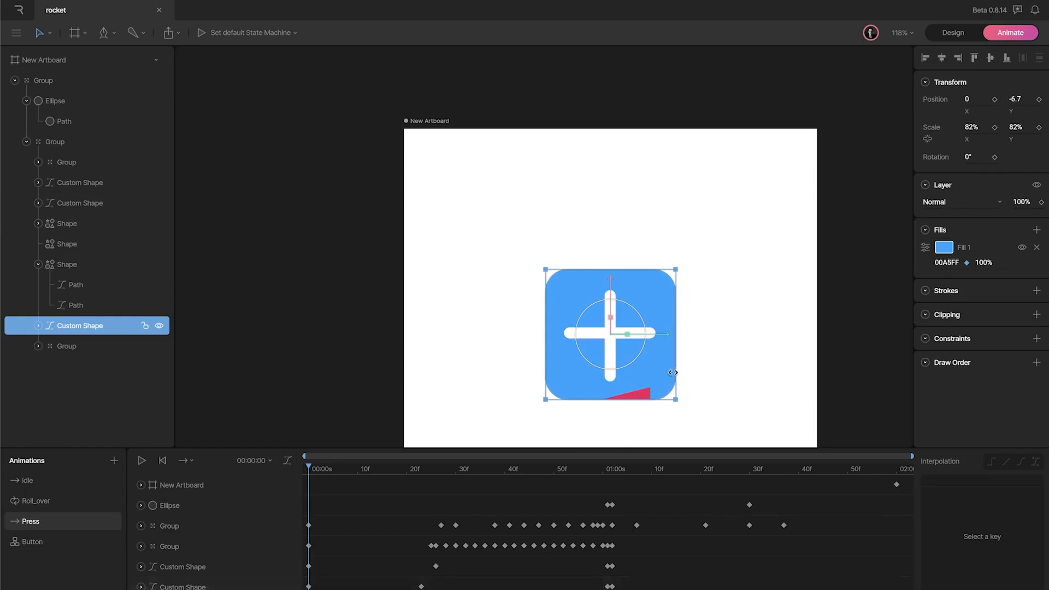
drag(677, 397, 664, 363)
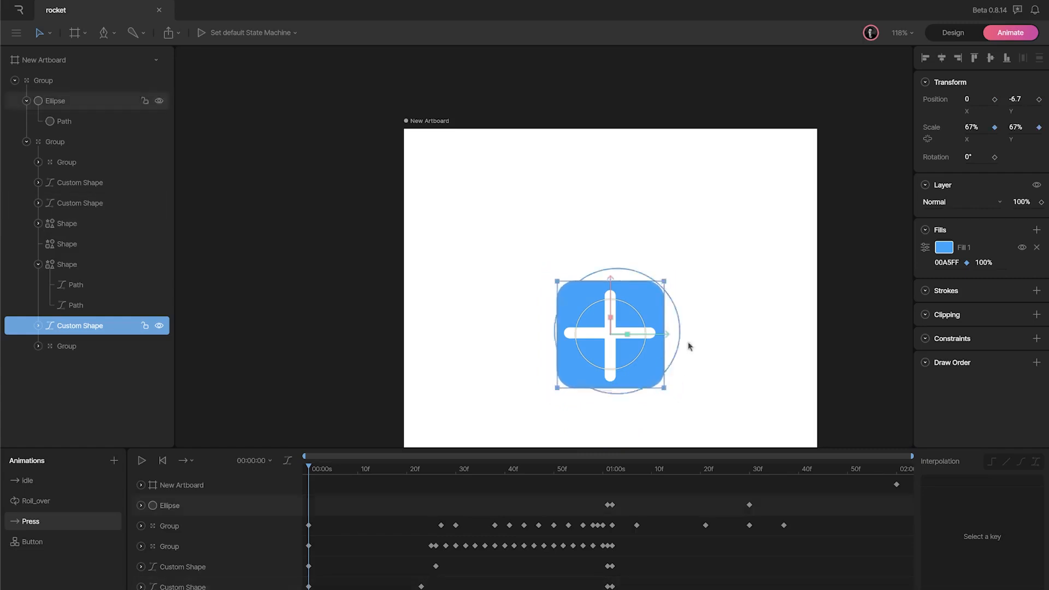
Step: Play the Press animation to preview how the button currently animates
click(726, 250)
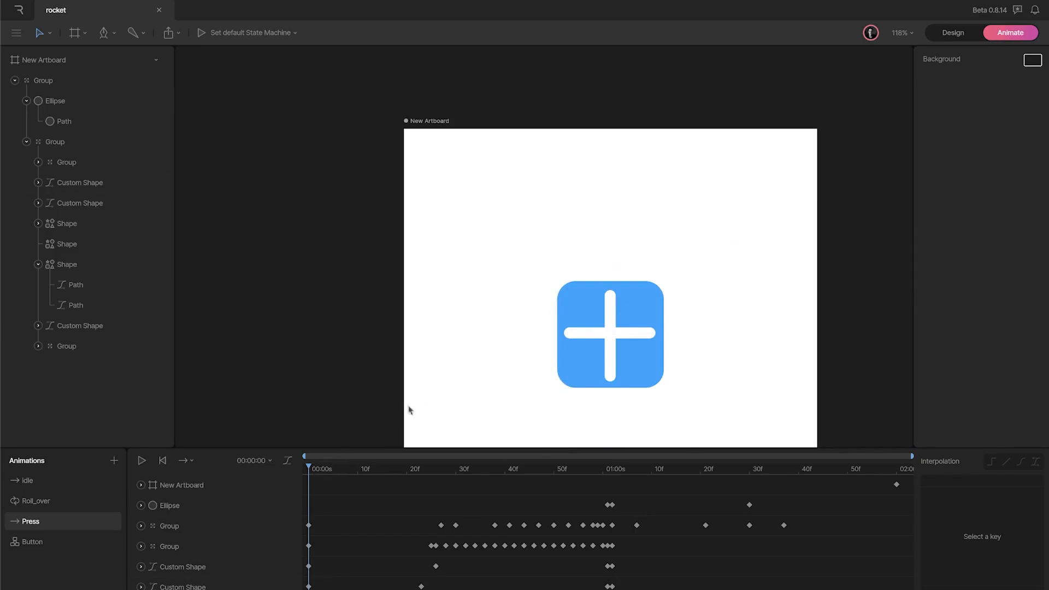
click(148, 462)
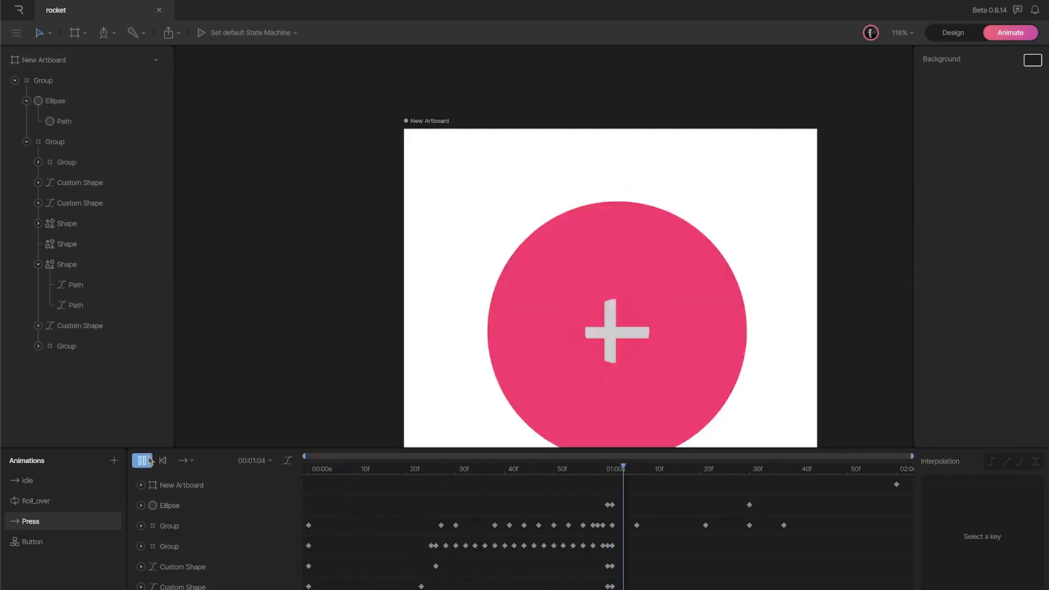
click(562, 348)
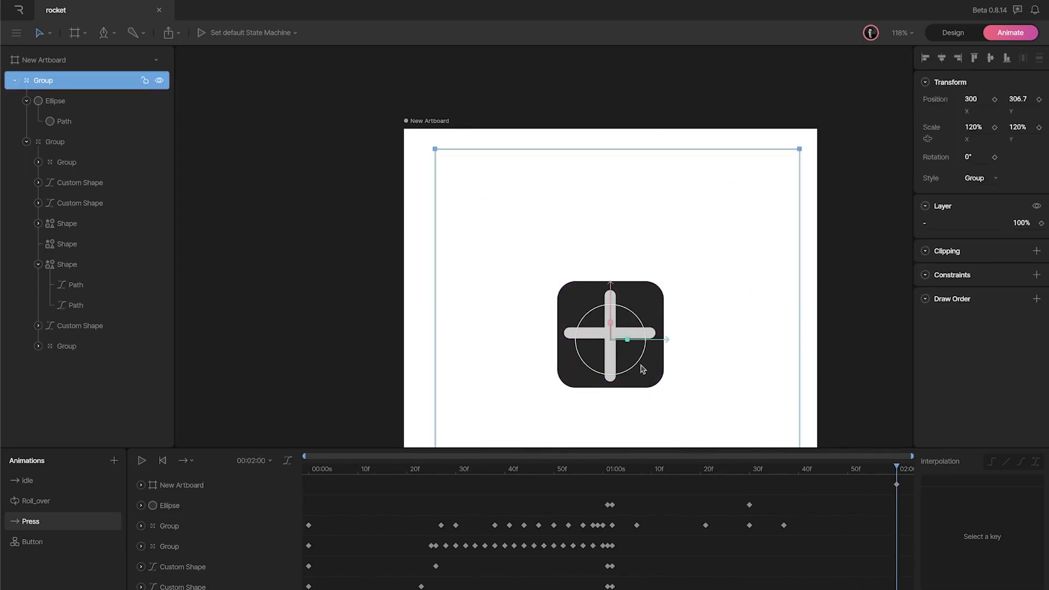
Step: Select the background Custom Shape at the start of the Press timeline and copy its blue fill hex value
double_click(642, 381)
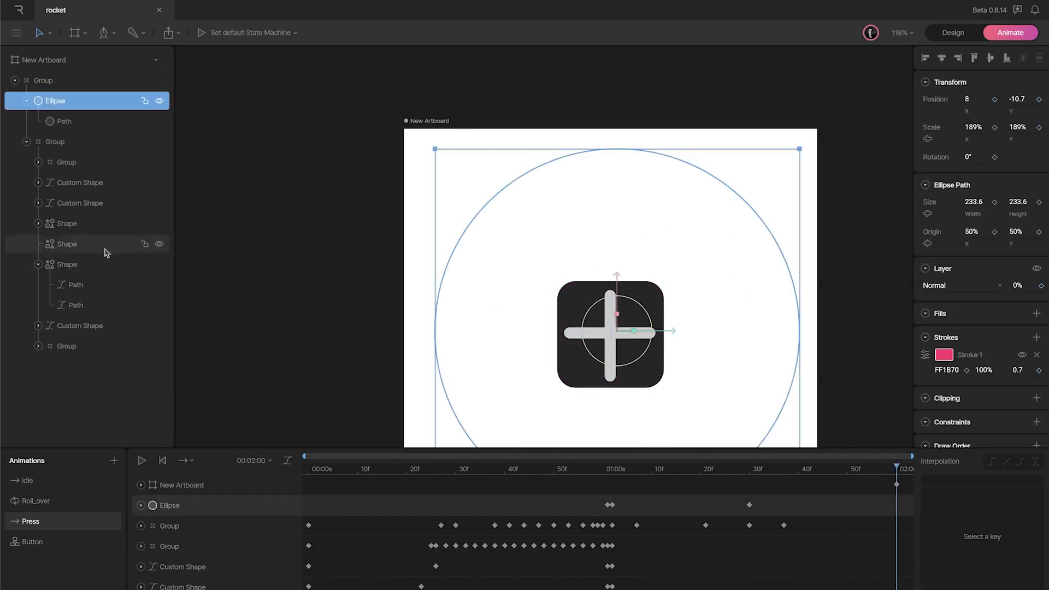
click(87, 259)
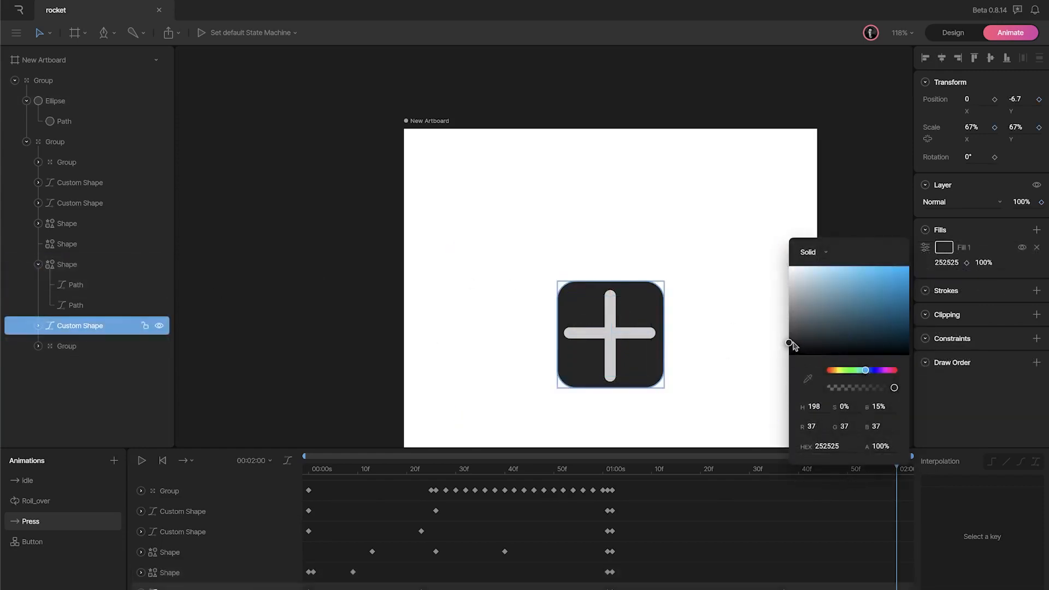
drag(791, 345, 929, 273)
drag(896, 469, 233, 468)
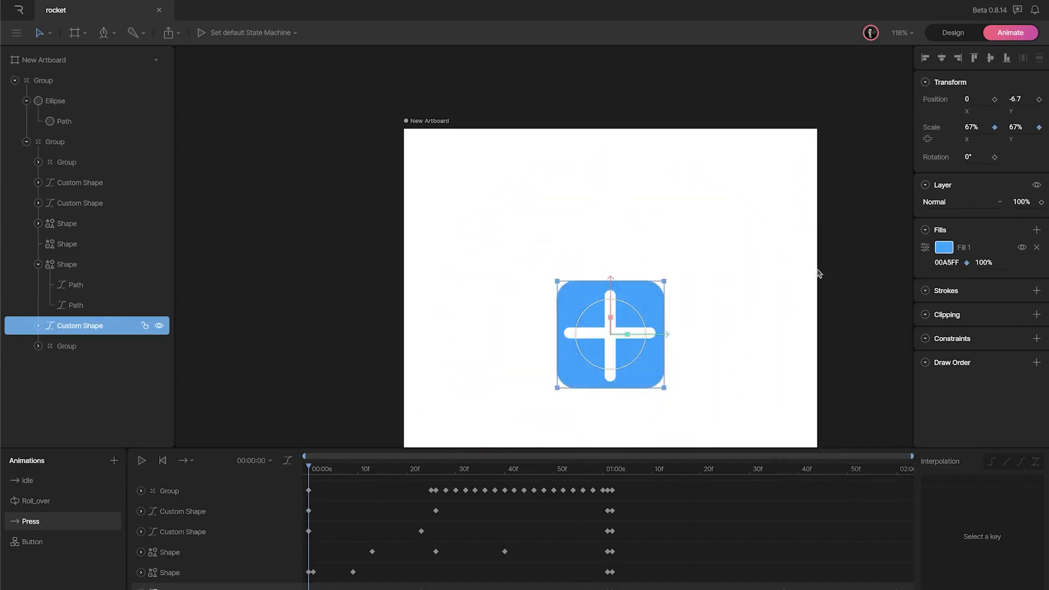
click(651, 304)
click(102, 325)
click(948, 263)
key(ctrl+c)
Step: Paste the copied blue hex as the background Custom Shape's fill at the later Press keyframes
mouse_move(780, 469)
mouse_down()
mouse_move(902, 471)
mouse_move(731, 474)
mouse_move(784, 474)
mouse_up()
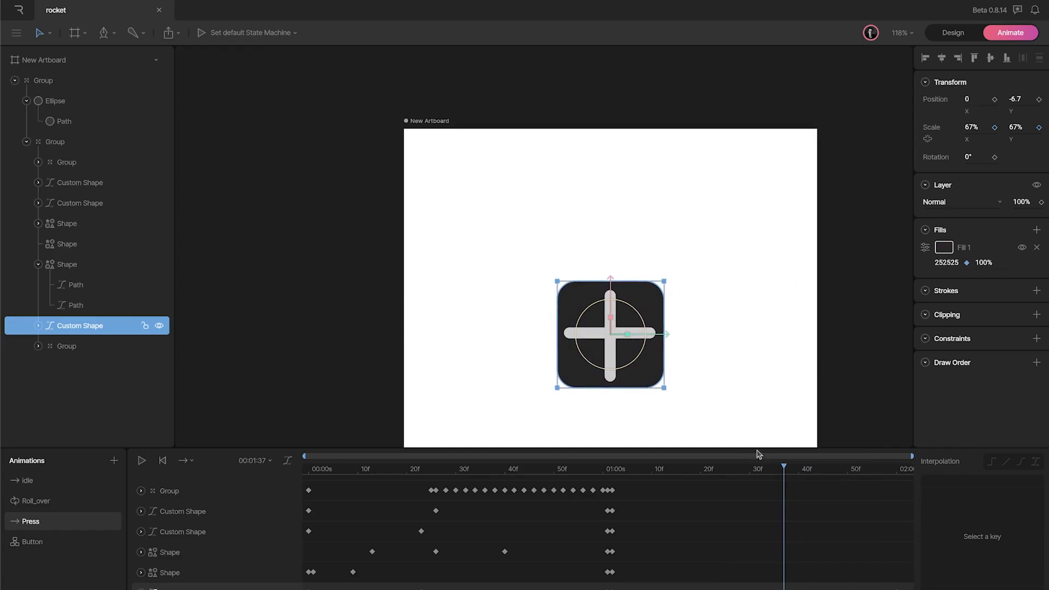
click(948, 263)
key(ctrl+v)
key(Return)
click(898, 473)
click(947, 263)
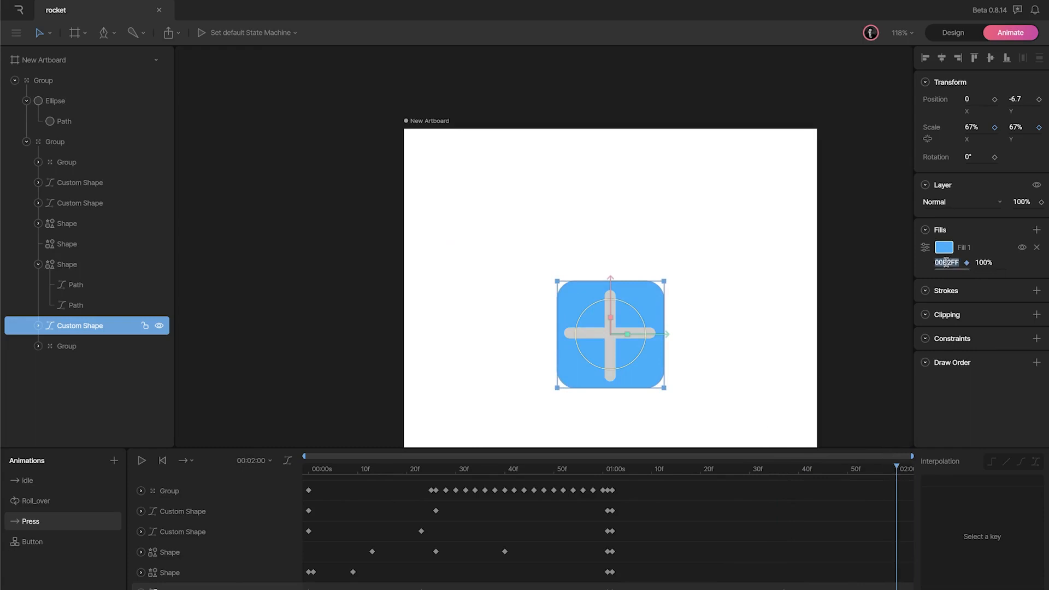
click(797, 420)
Step: Replay the Press animation from the start to preview the blue plus button
drag(760, 468, 232, 468)
click(141, 461)
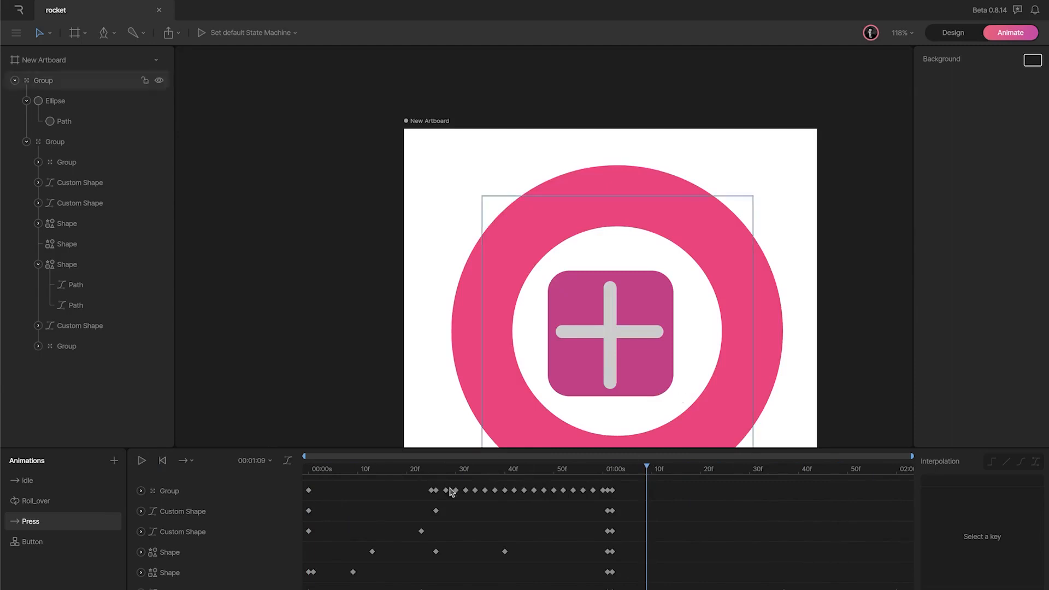
drag(352, 469, 284, 468)
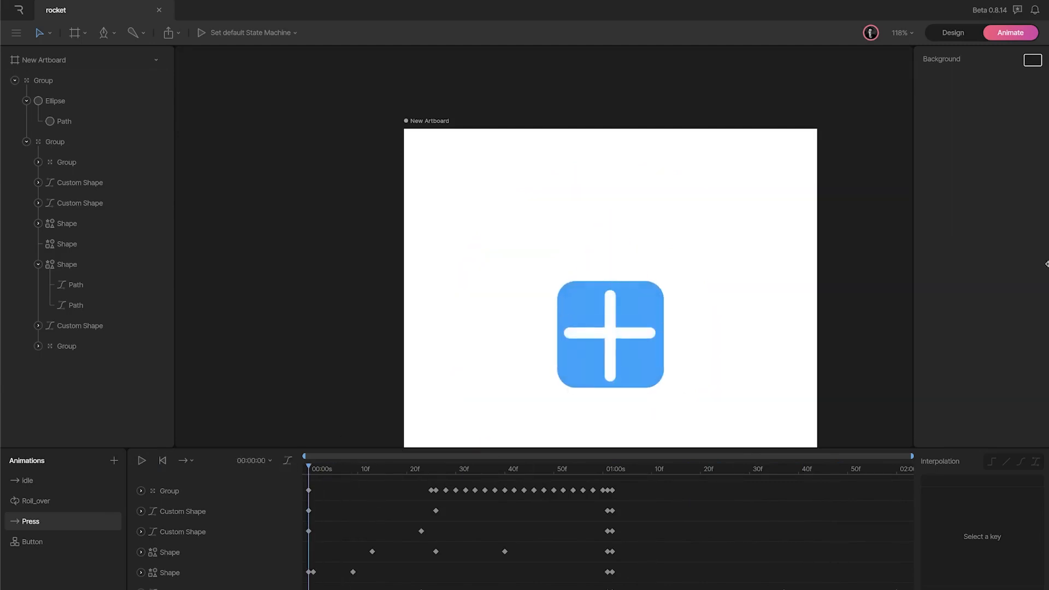
Step: Export the Rive file as a download for the newest runtime (v7)
click(168, 32)
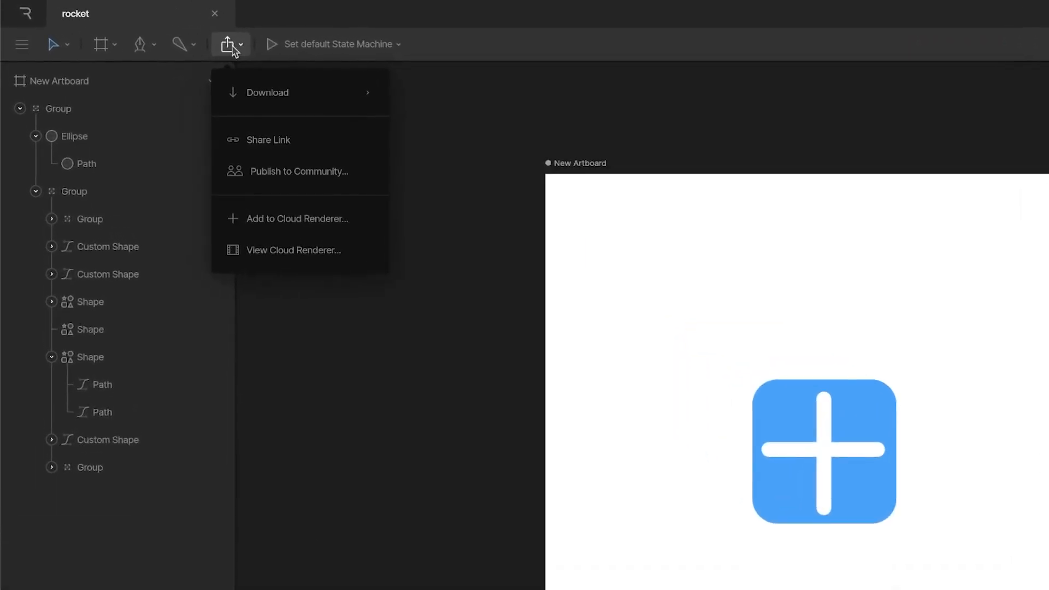
mouse_move(251, 92)
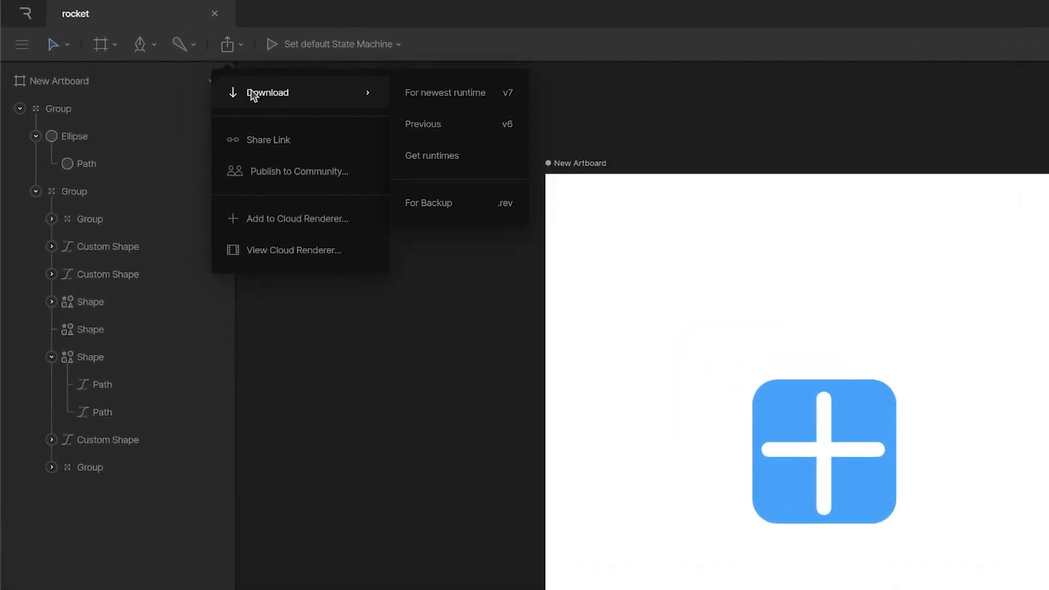
click(483, 103)
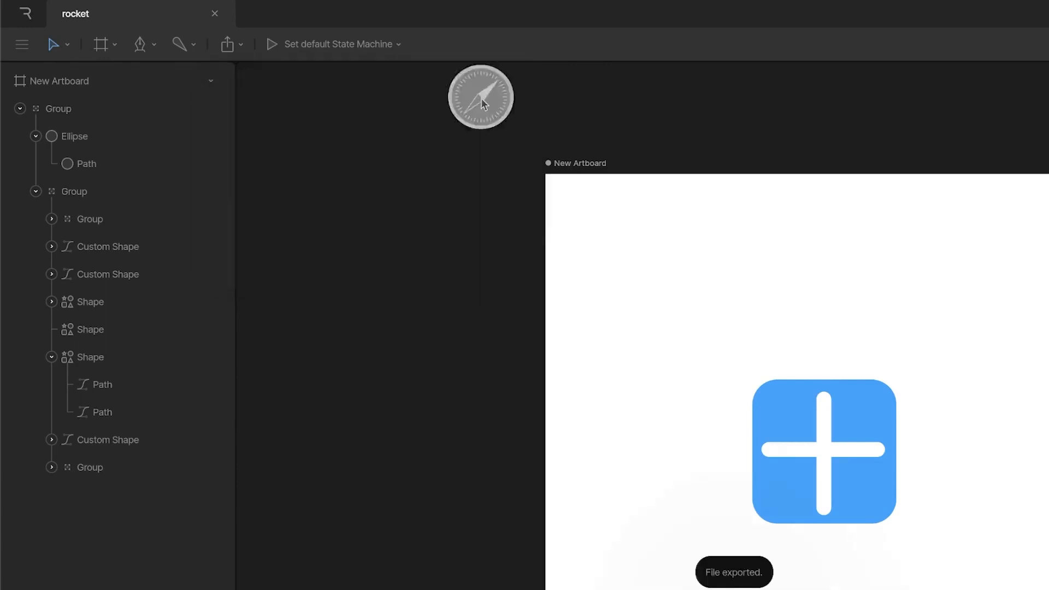